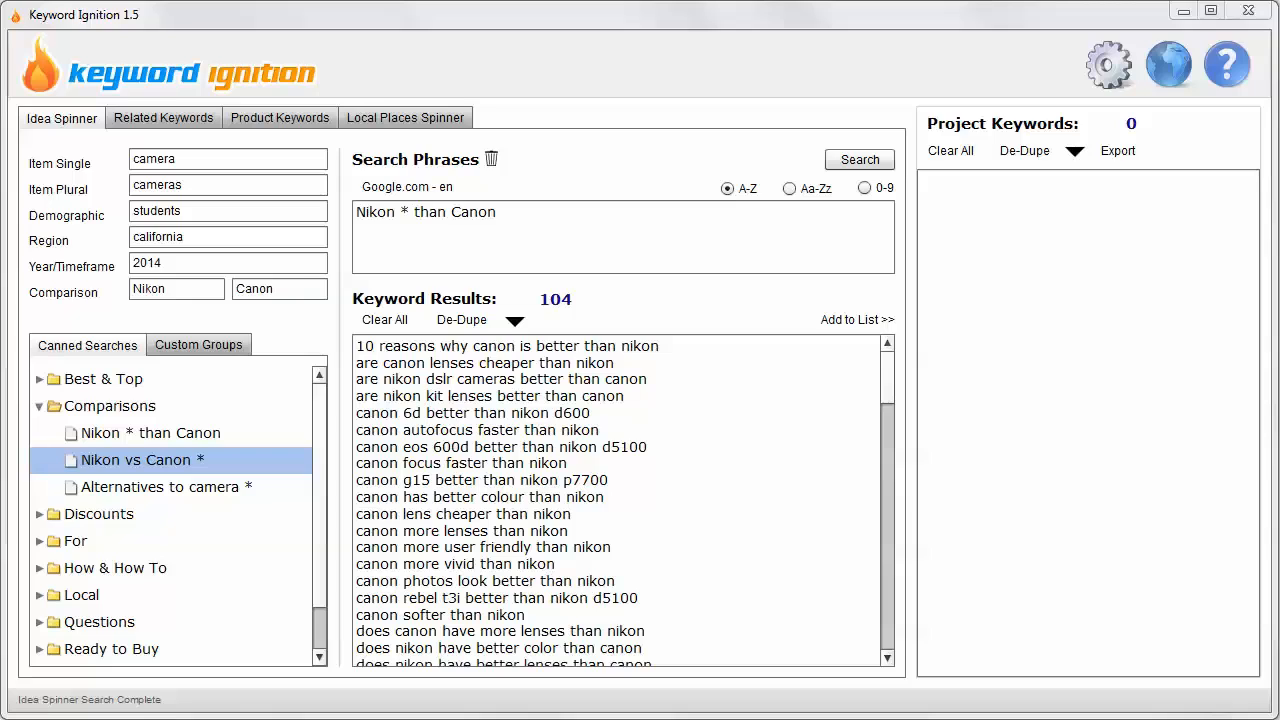
Examine the search phrase "Nikon * than Canon" and read through its keyword results for camera models and compared features.
{"action": "left_click", "coordinate": [358, 210]}
{"action": "left_click", "coordinate": [405, 213]}
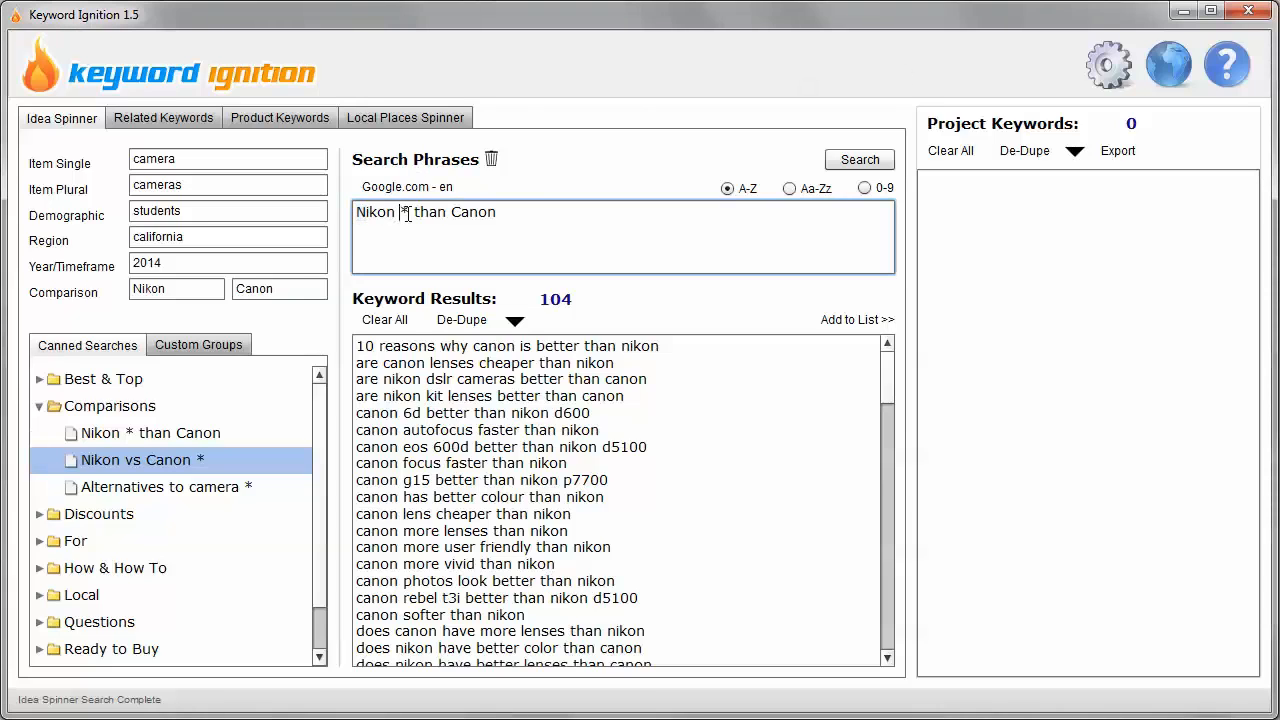
{"action": "left_click_drag", "start_coordinate": [404, 214], "coordinate": [413, 214]}
{"action": "left_click", "coordinate": [422, 210]}
{"action": "left_click_drag", "start_coordinate": [482, 213], "coordinate": [489, 215]}
{"action": "left_click", "coordinate": [417, 213]}
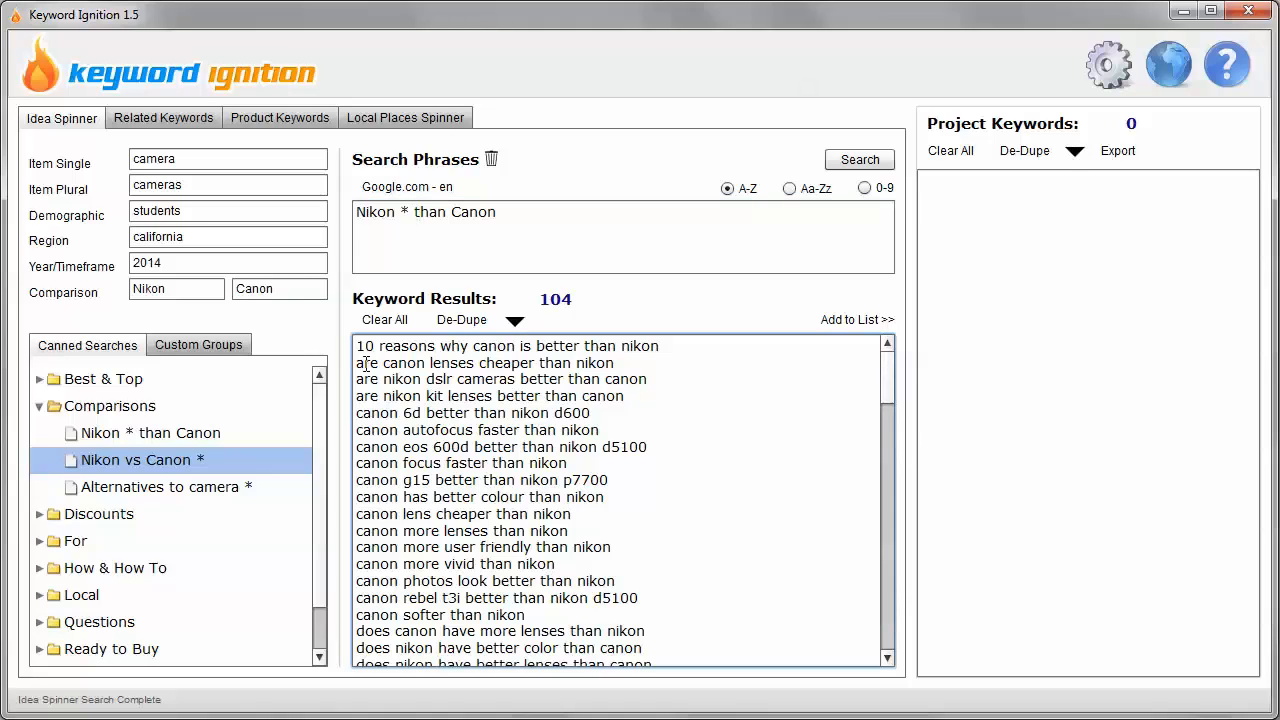
{"action": "left_click", "coordinate": [405, 366]}
{"action": "left_click_drag", "start_coordinate": [403, 413], "coordinate": [603, 414]}
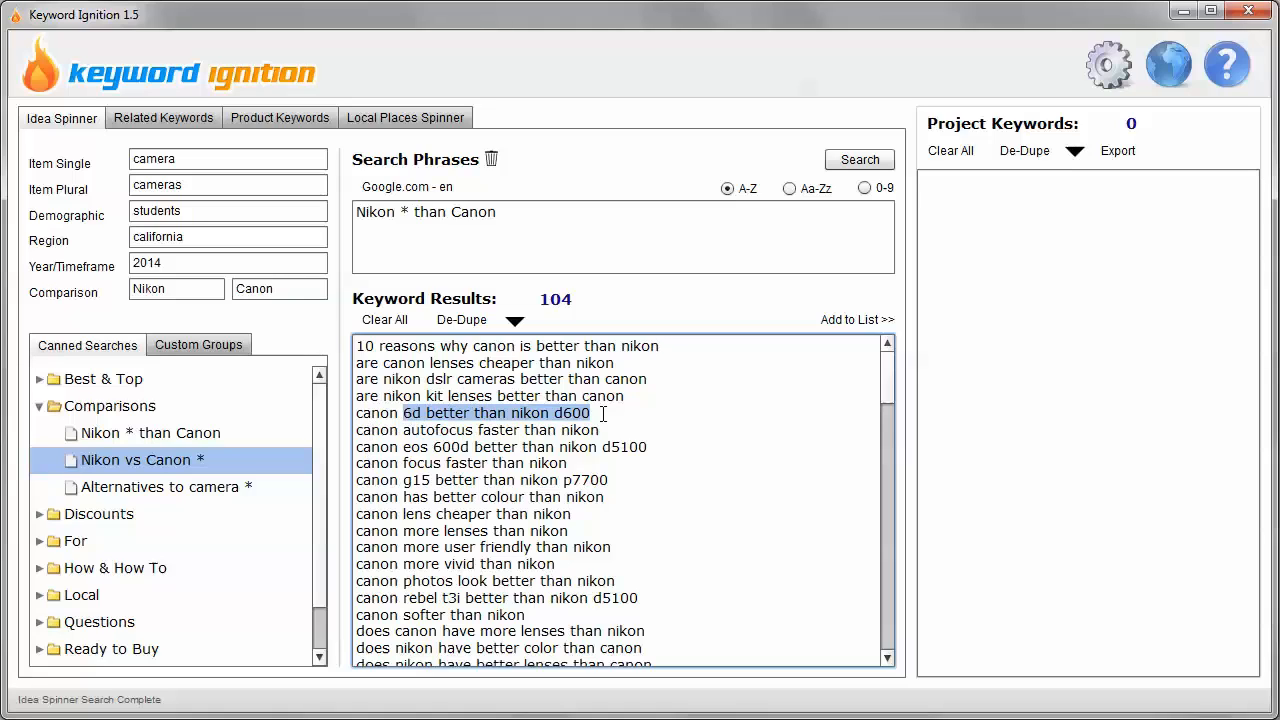
{"action": "left_click", "coordinate": [604, 414]}
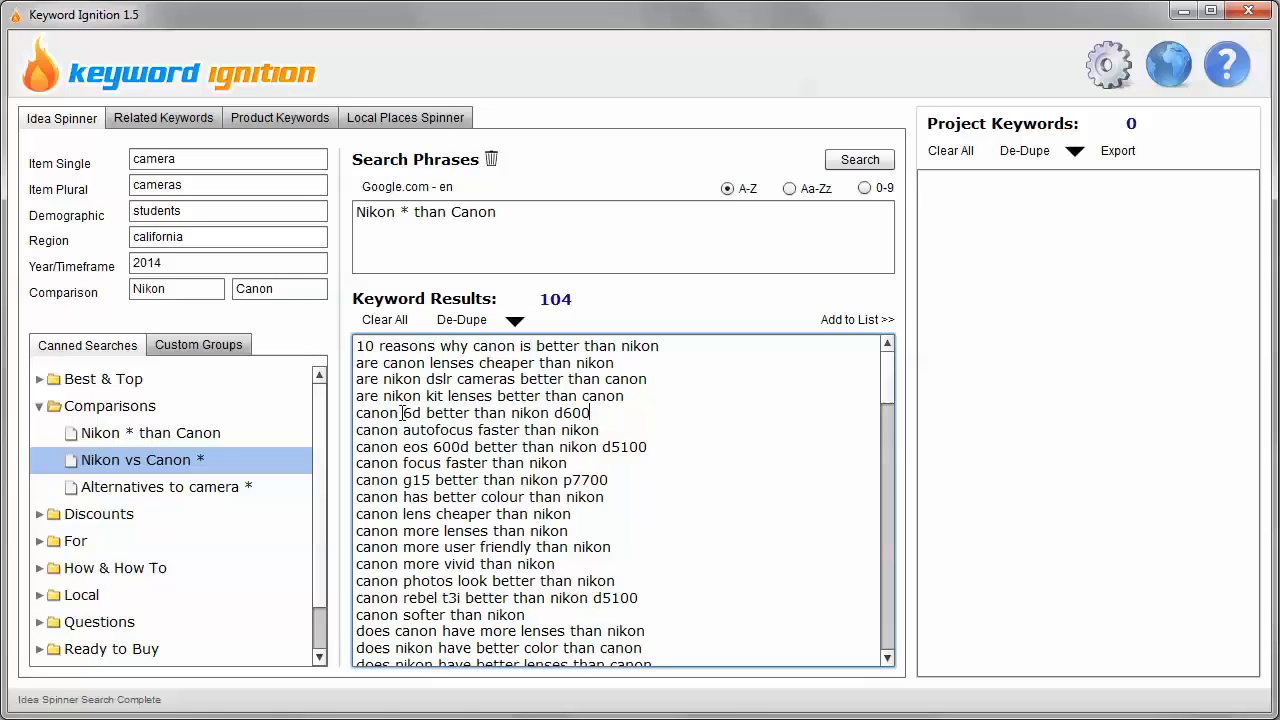
{"action": "left_click_drag", "start_coordinate": [403, 413], "coordinate": [356, 416]}
{"action": "left_click", "coordinate": [591, 414]}
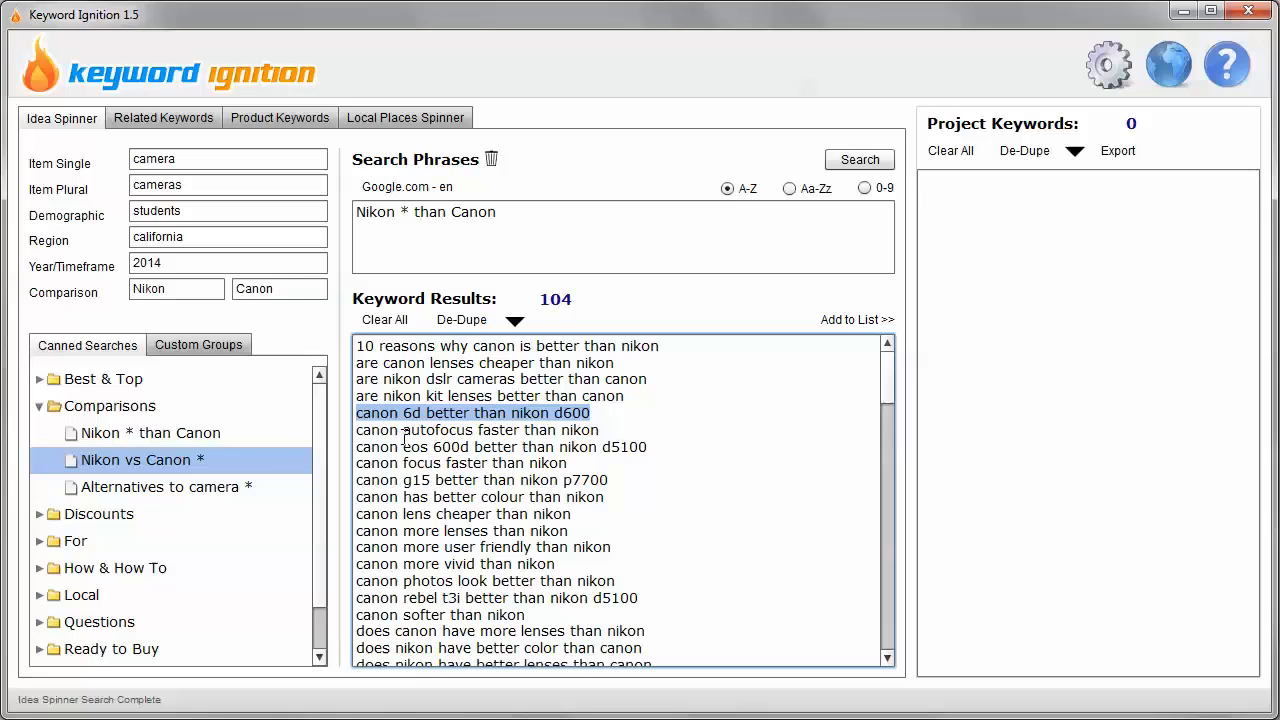
{"action": "left_click_drag", "start_coordinate": [404, 436], "coordinate": [476, 430]}
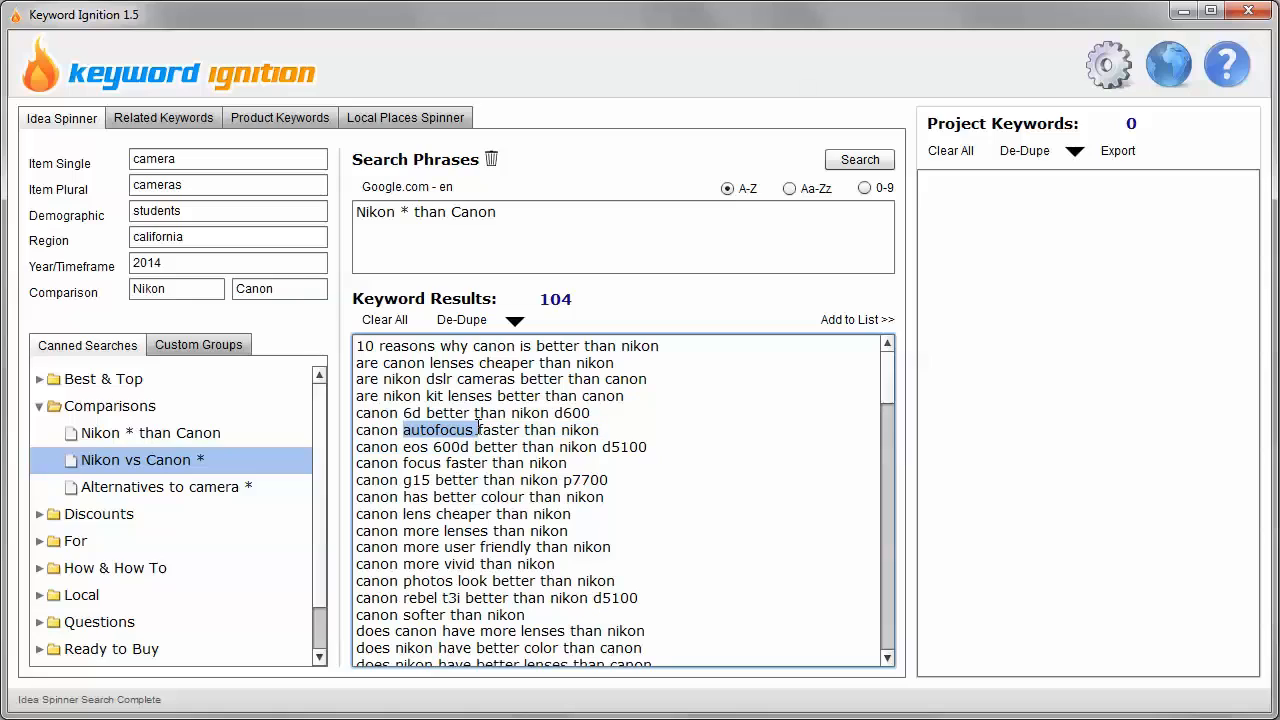
{"action": "left_click_drag", "start_coordinate": [403, 463], "coordinate": [442, 463]}
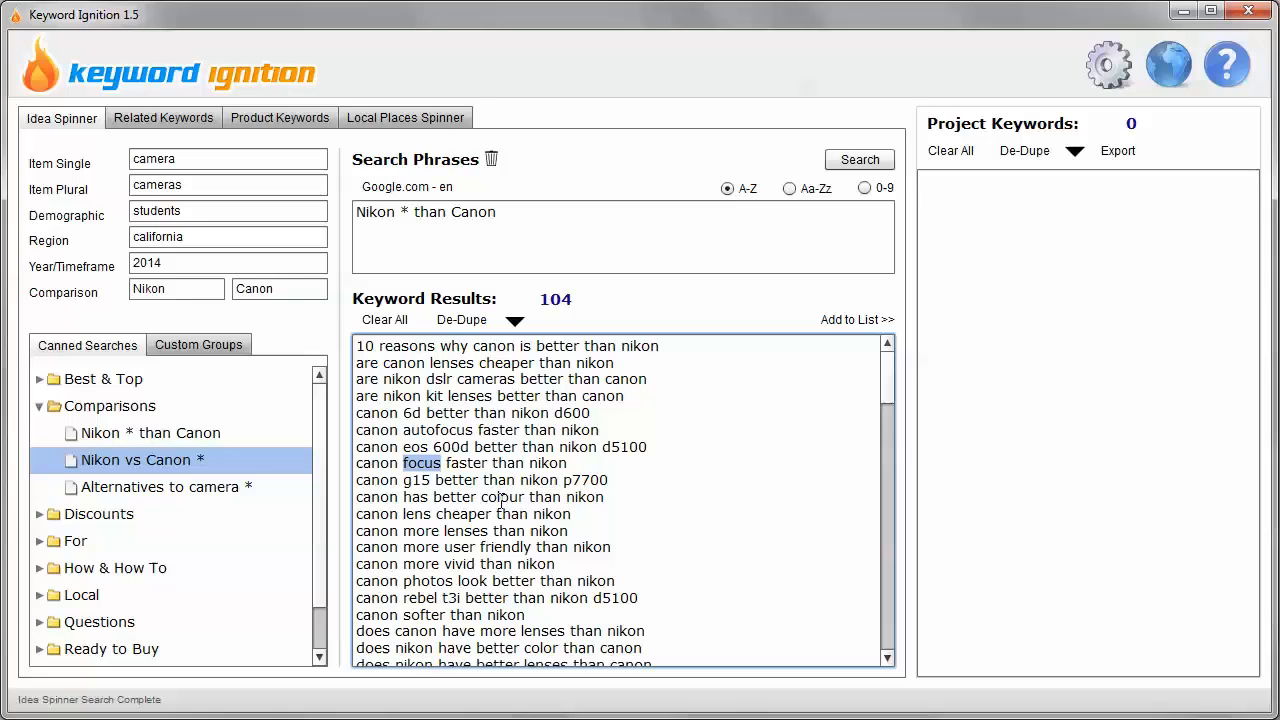
{"action": "left_click_drag", "start_coordinate": [501, 497], "coordinate": [509, 497]}
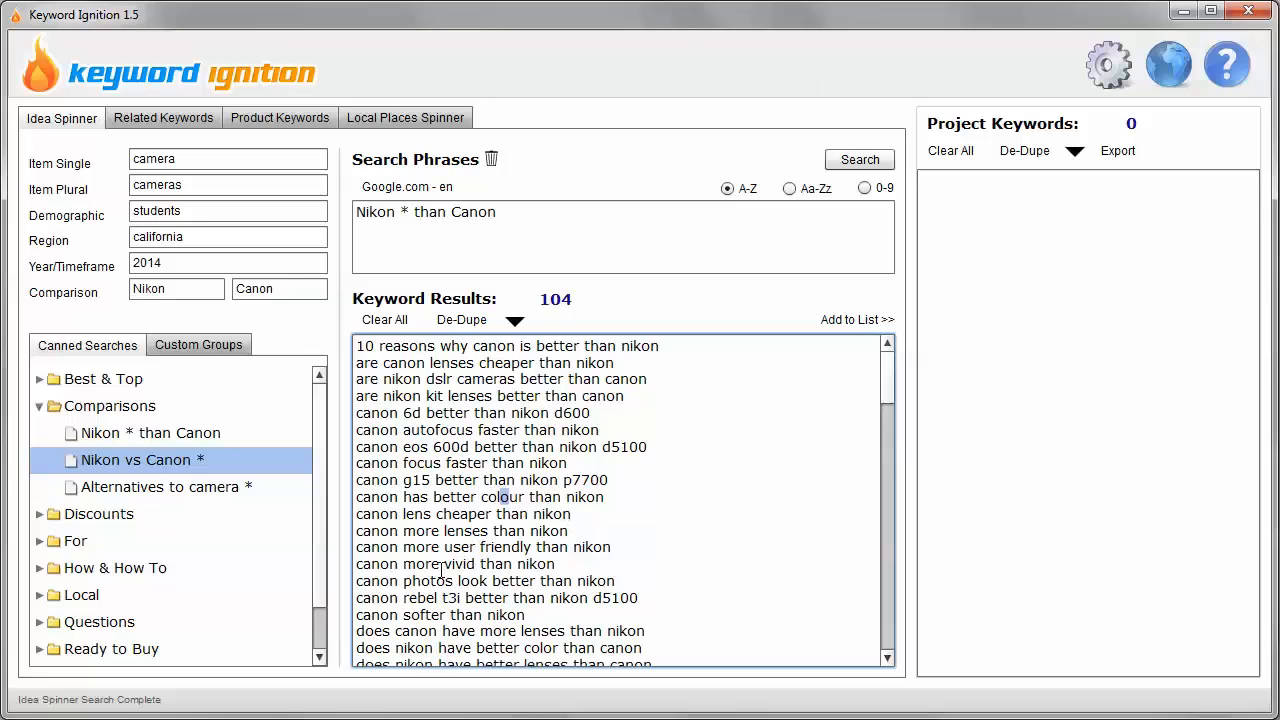
{"action": "left_click_drag", "start_coordinate": [444, 564], "coordinate": [476, 563]}
{"action": "scroll", "coordinate": [497, 560], "scroll_direction": "down", "scroll_amount": 2}
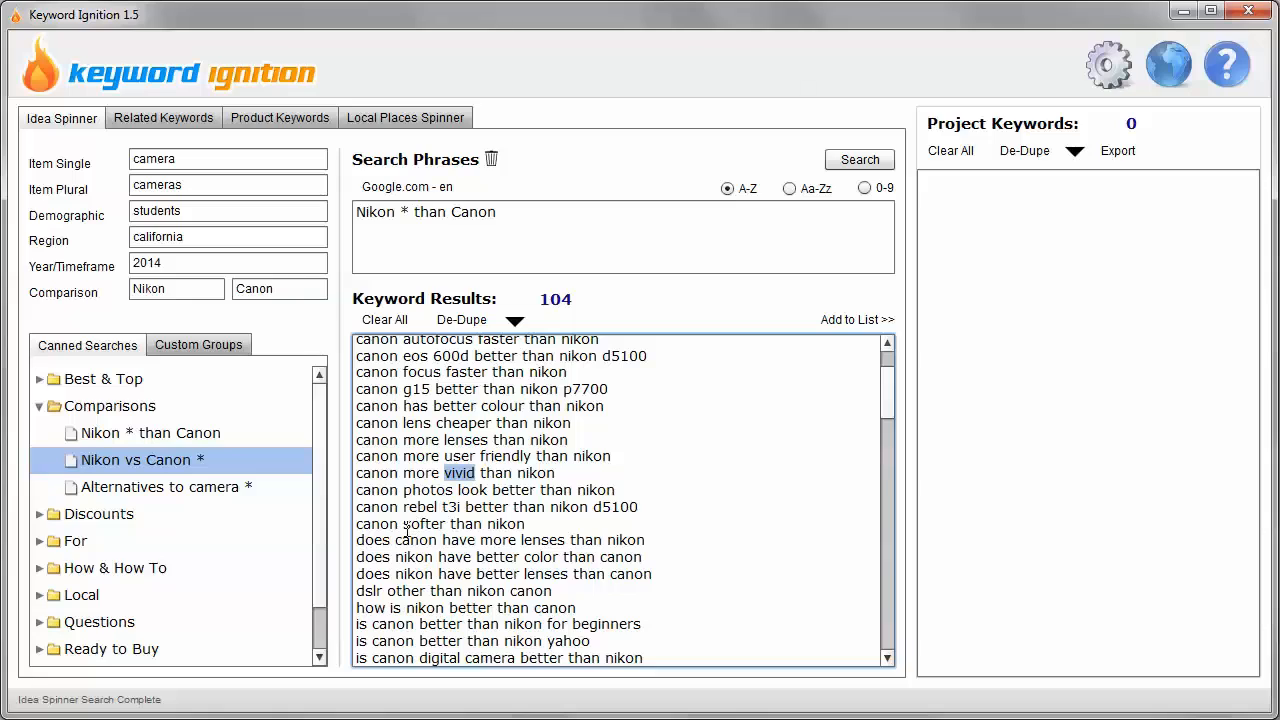
{"action": "left_click_drag", "start_coordinate": [404, 526], "coordinate": [449, 530]}
{"action": "left_click", "coordinate": [450, 531]}
{"action": "scroll", "coordinate": [628, 575], "scroll_direction": "down", "scroll_amount": 4}
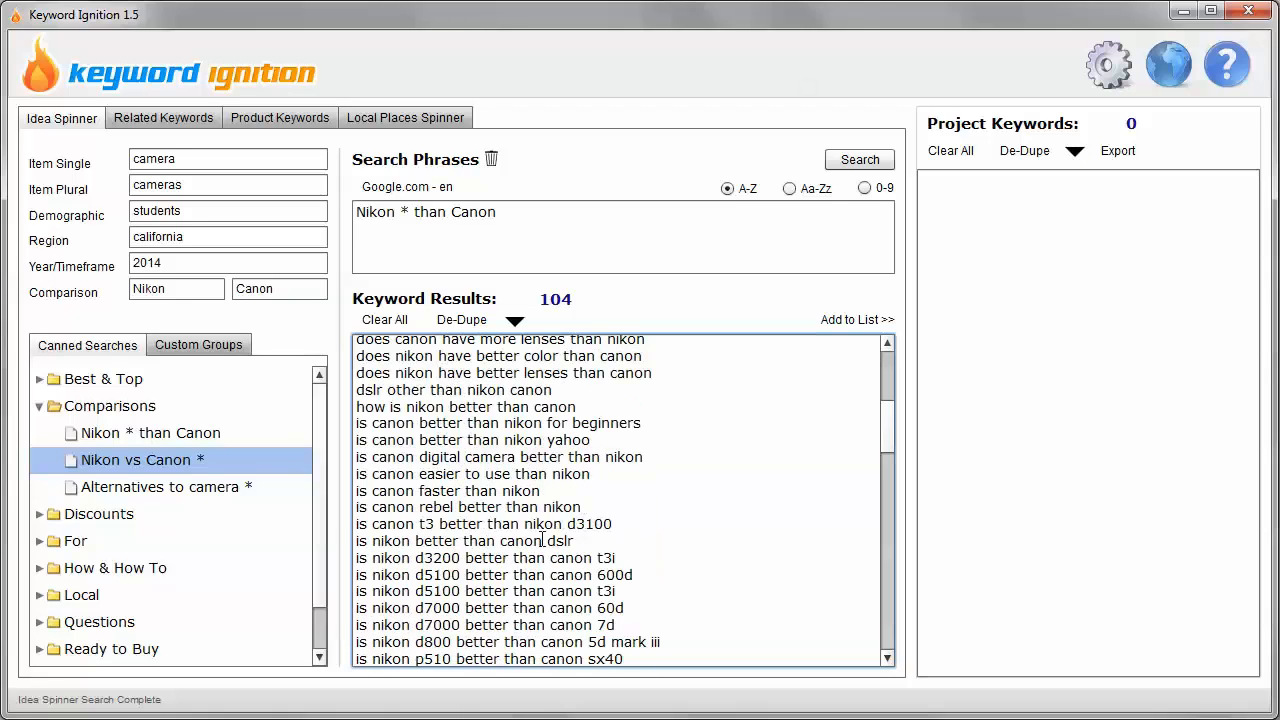
{"action": "scroll", "coordinate": [441, 563], "scroll_direction": "down", "scroll_amount": 2}
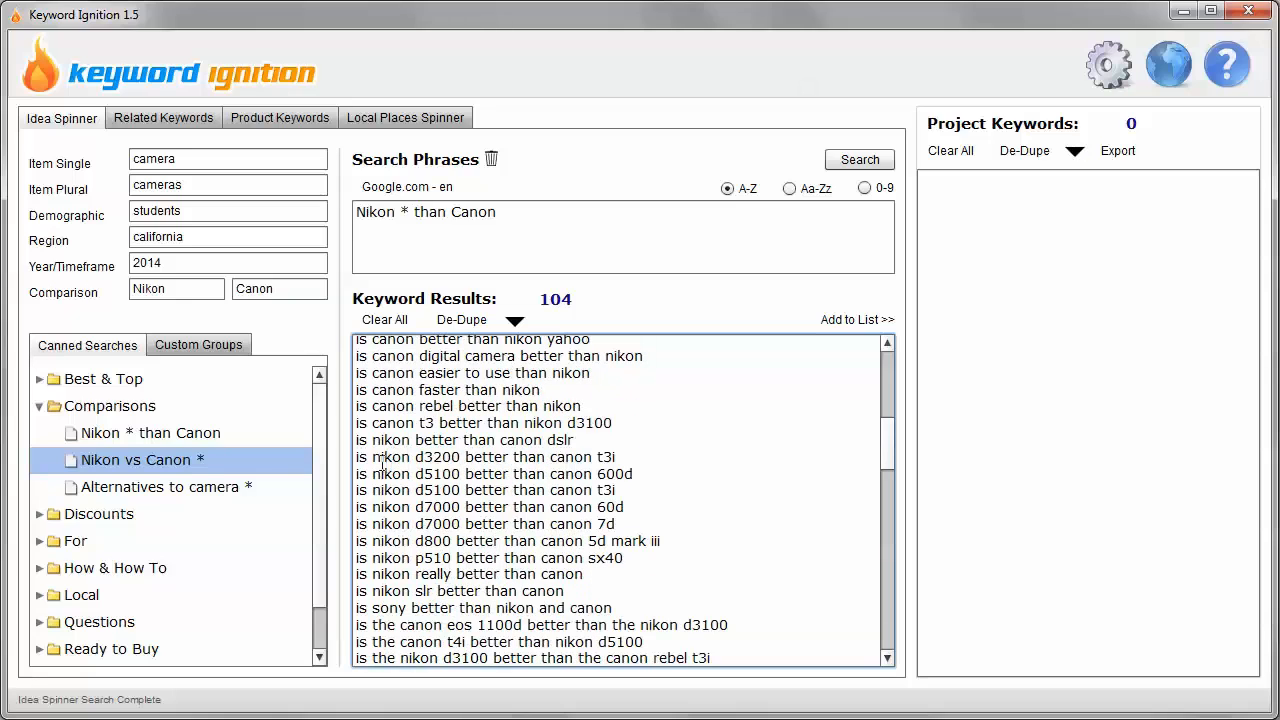
{"action": "left_click_drag", "start_coordinate": [360, 457], "coordinate": [666, 557]}
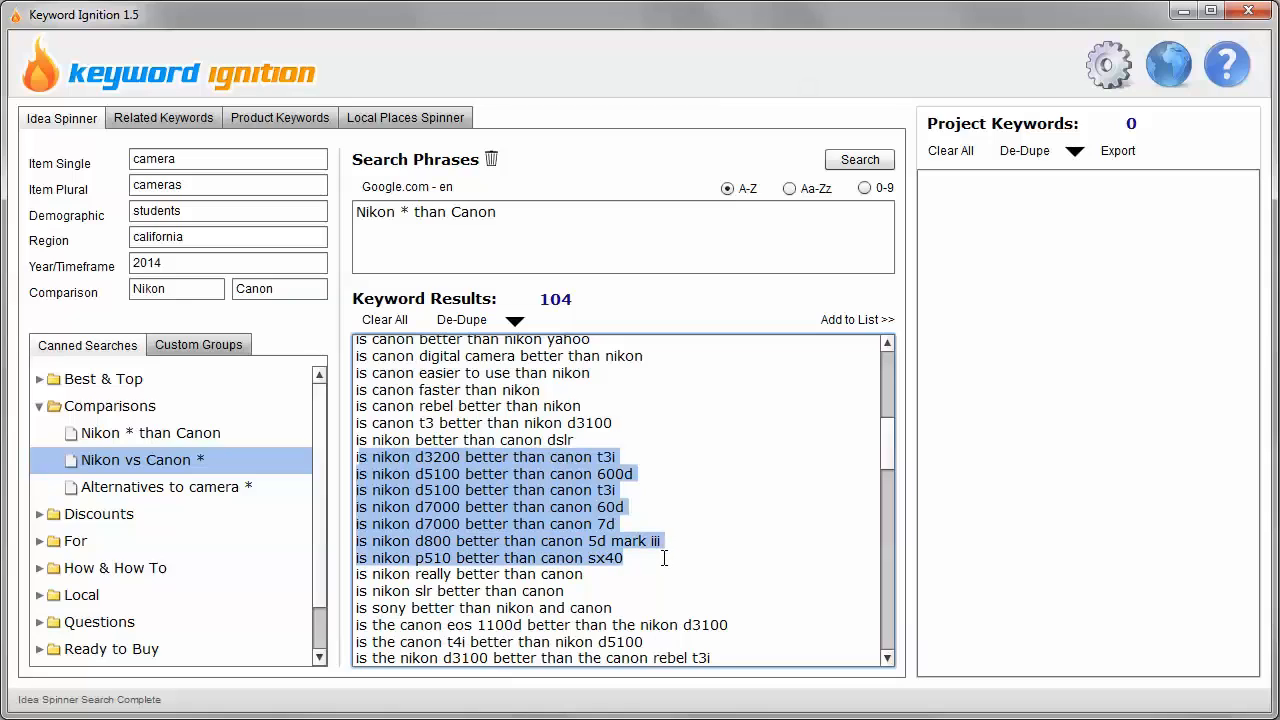
{"action": "left_click", "coordinate": [664, 558]}
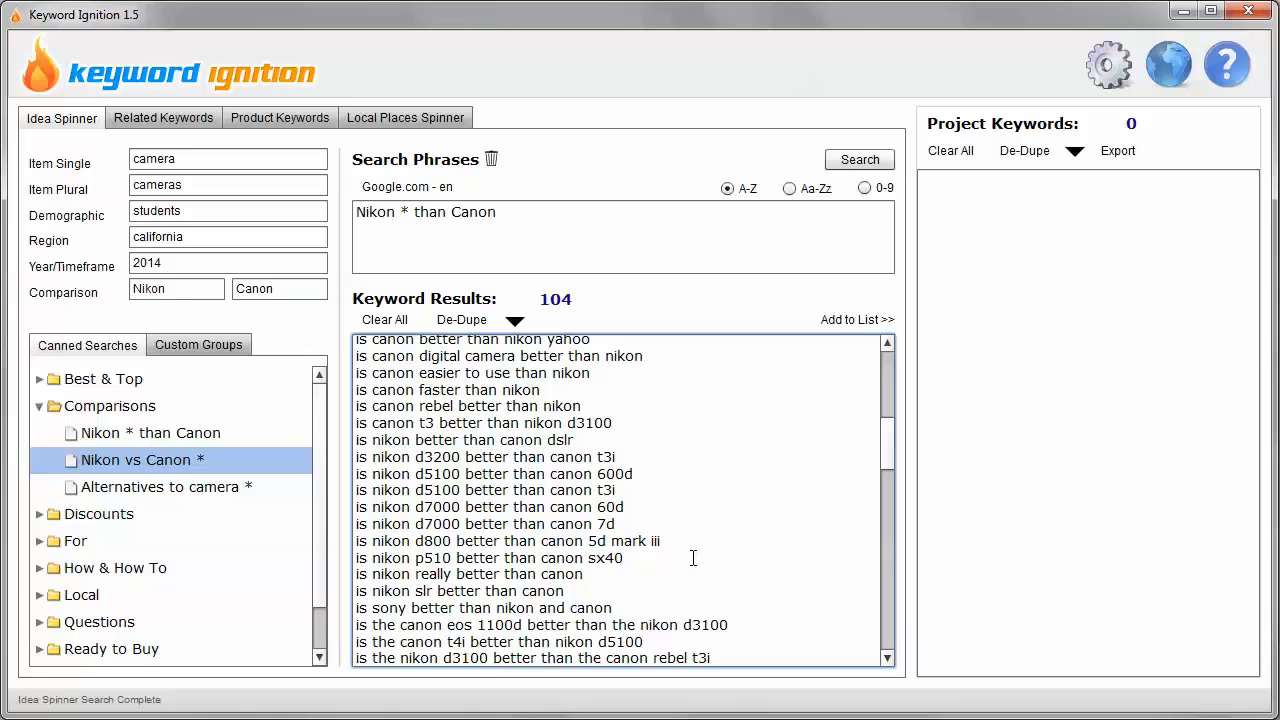
Add all "Nikon * than Canon" keyword results to the project keywords.
{"action": "left_click_drag", "start_coordinate": [884, 454], "coordinate": [878, 670]}
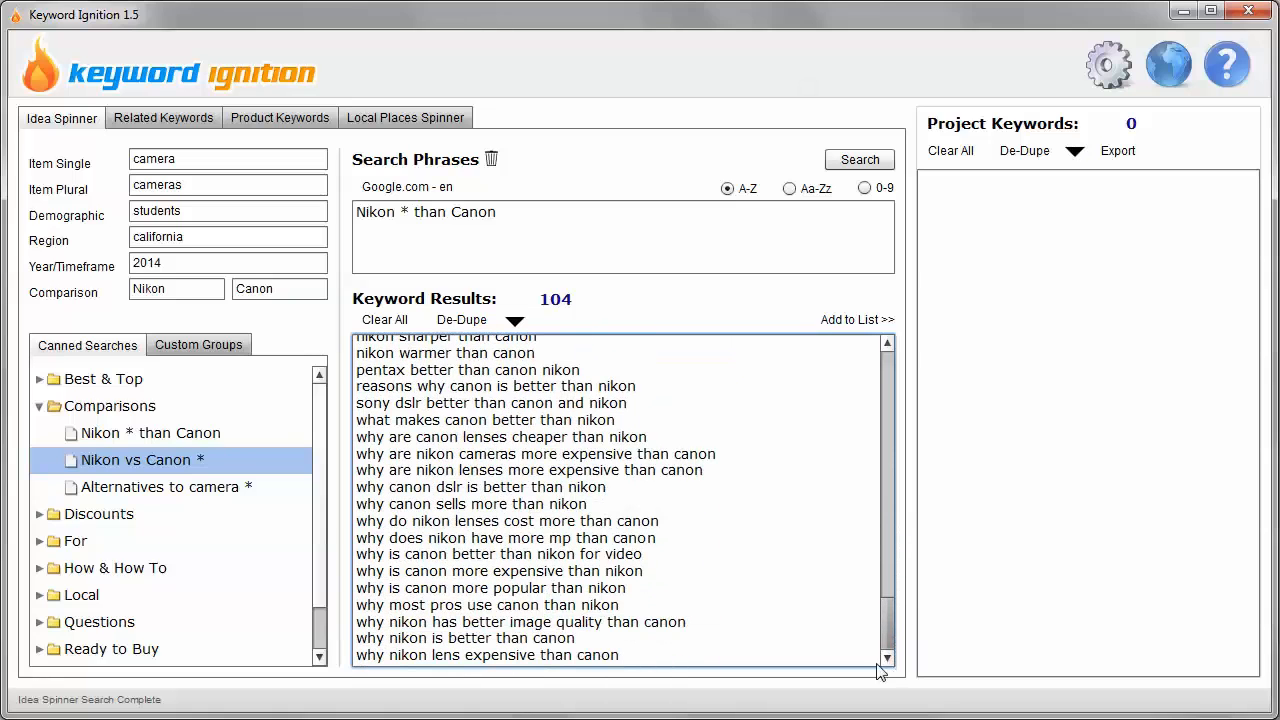
{"action": "left_click", "coordinate": [857, 322]}
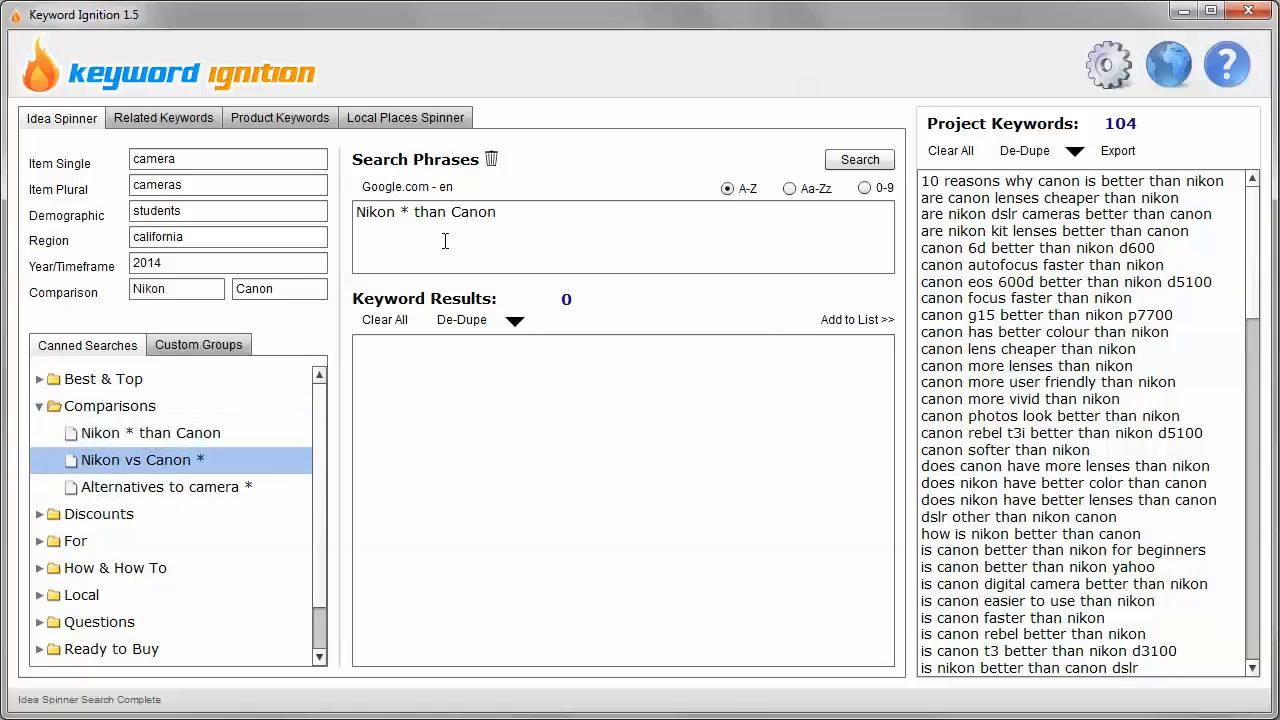
Clear the search phrases and load the canned comparison search "Nikon vs Canon *".
{"action": "left_click", "coordinate": [492, 162]}
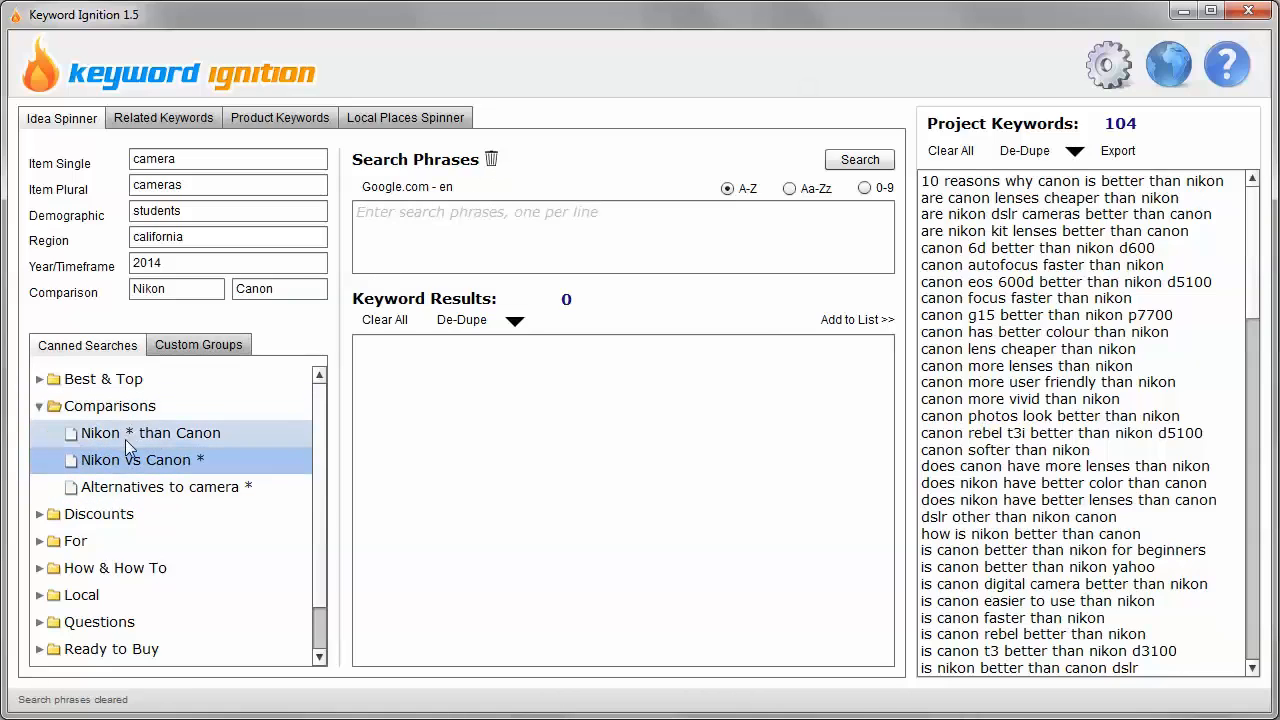
{"action": "double_click", "coordinate": [137, 462]}
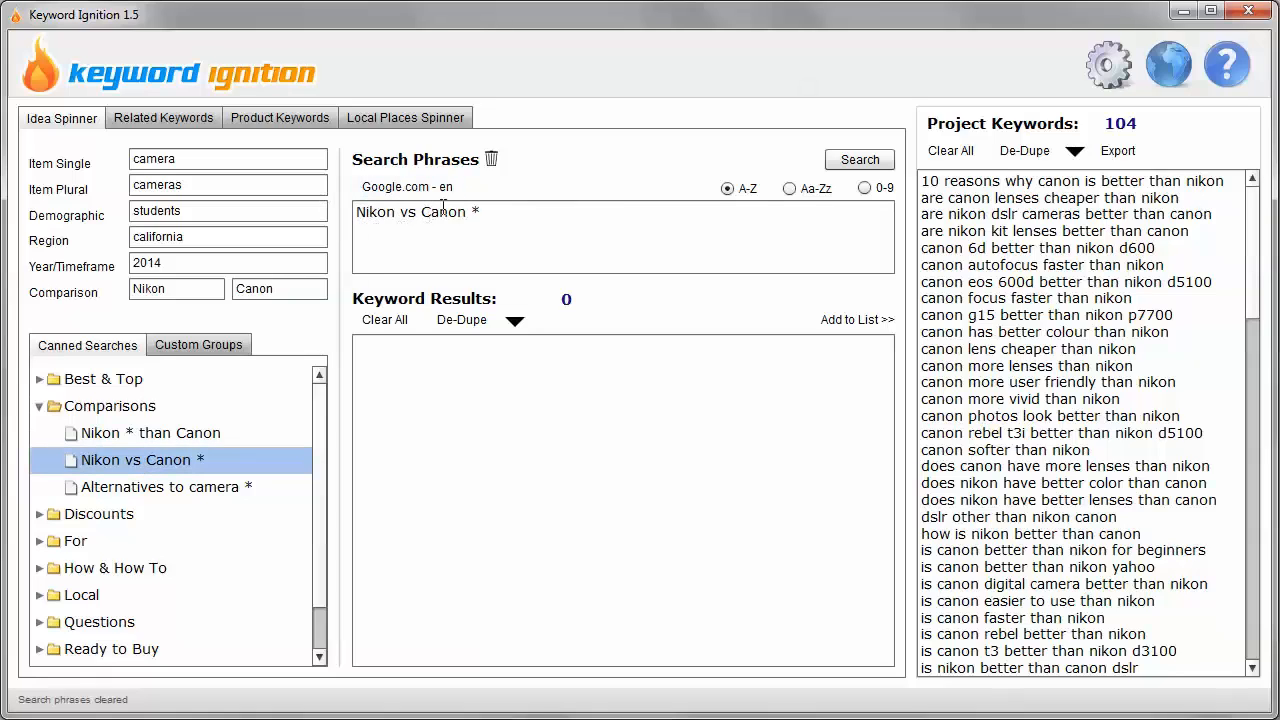
{"action": "double_click", "coordinate": [474, 214]}
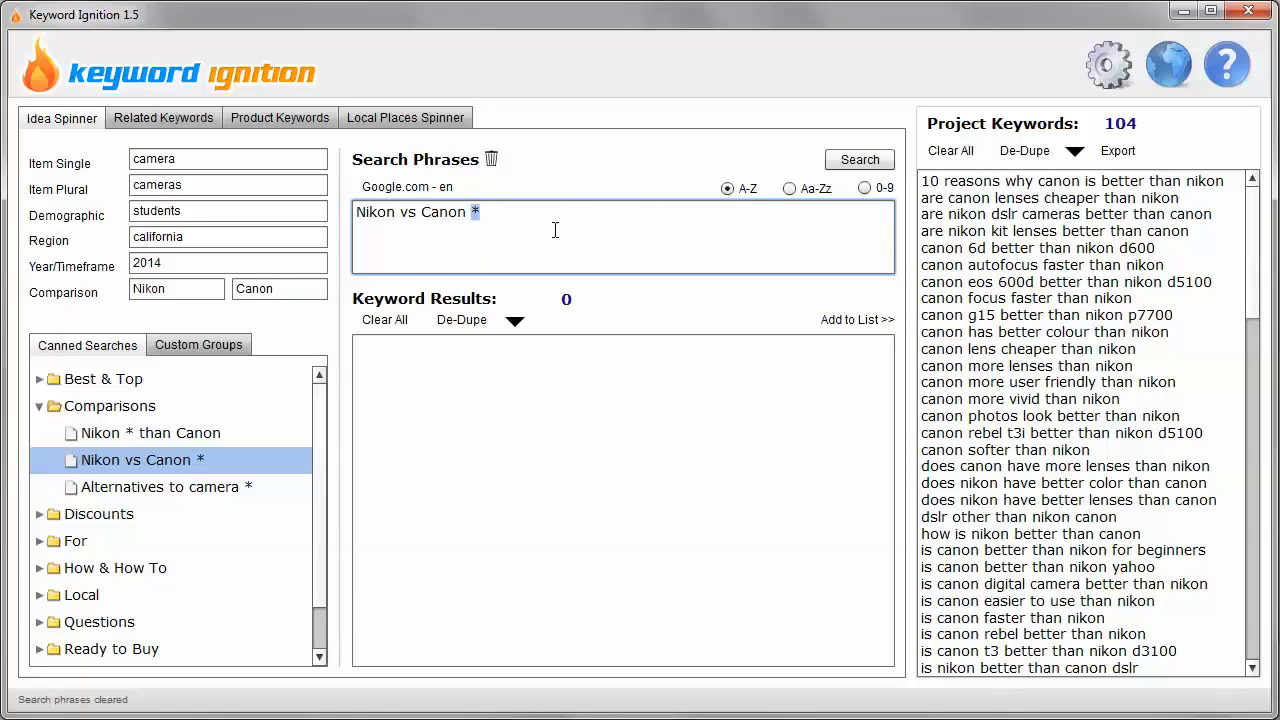
Run the A-Z search for "Nikon vs Canon *" and de-dupe the keyword results.
{"action": "left_click", "coordinate": [868, 164]}
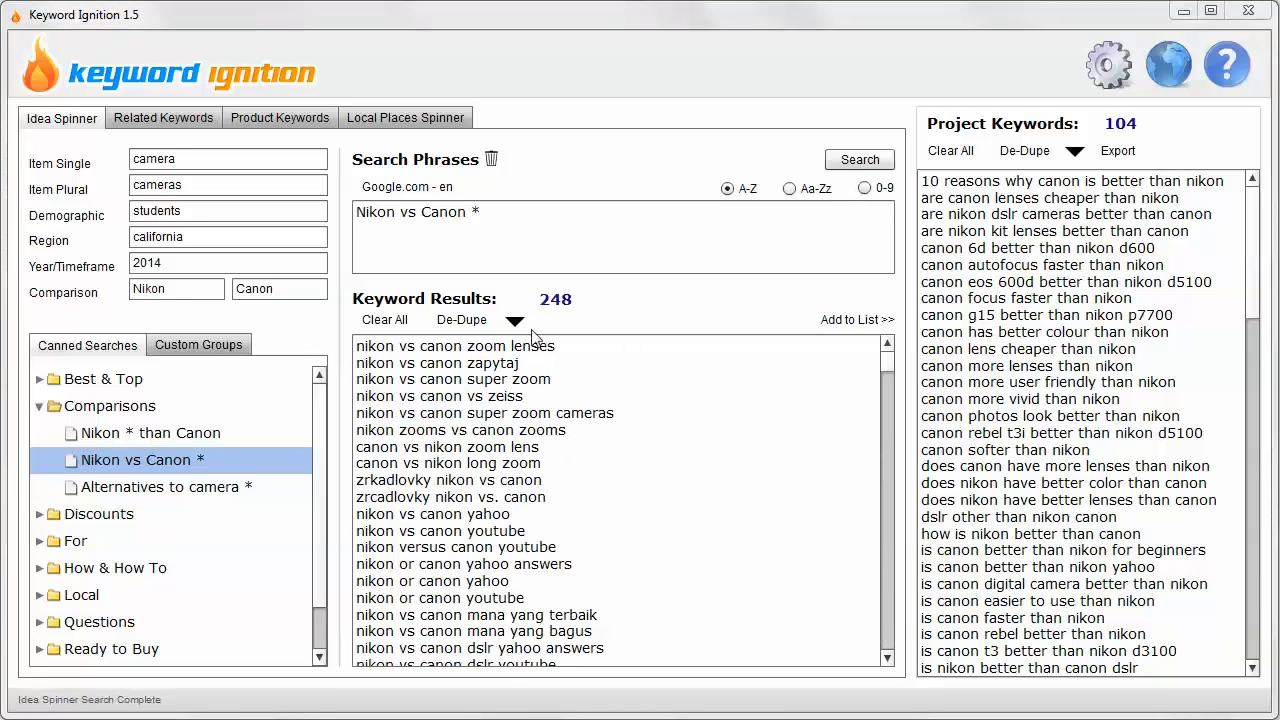
{"action": "left_click", "coordinate": [462, 322]}
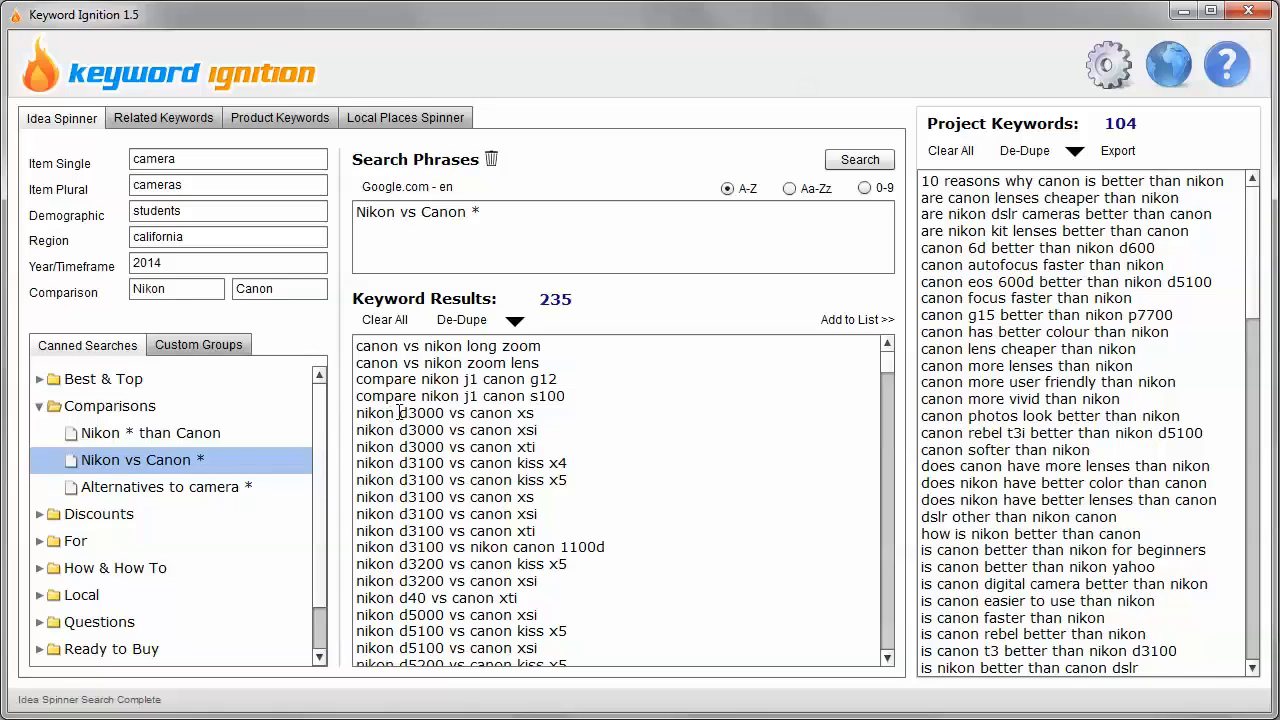
Examine the "Nikon vs Canon *" keyword results for model-versus-model comparisons and specific topics such as bird photography.
{"action": "left_click_drag", "start_coordinate": [399, 412], "coordinate": [446, 408]}
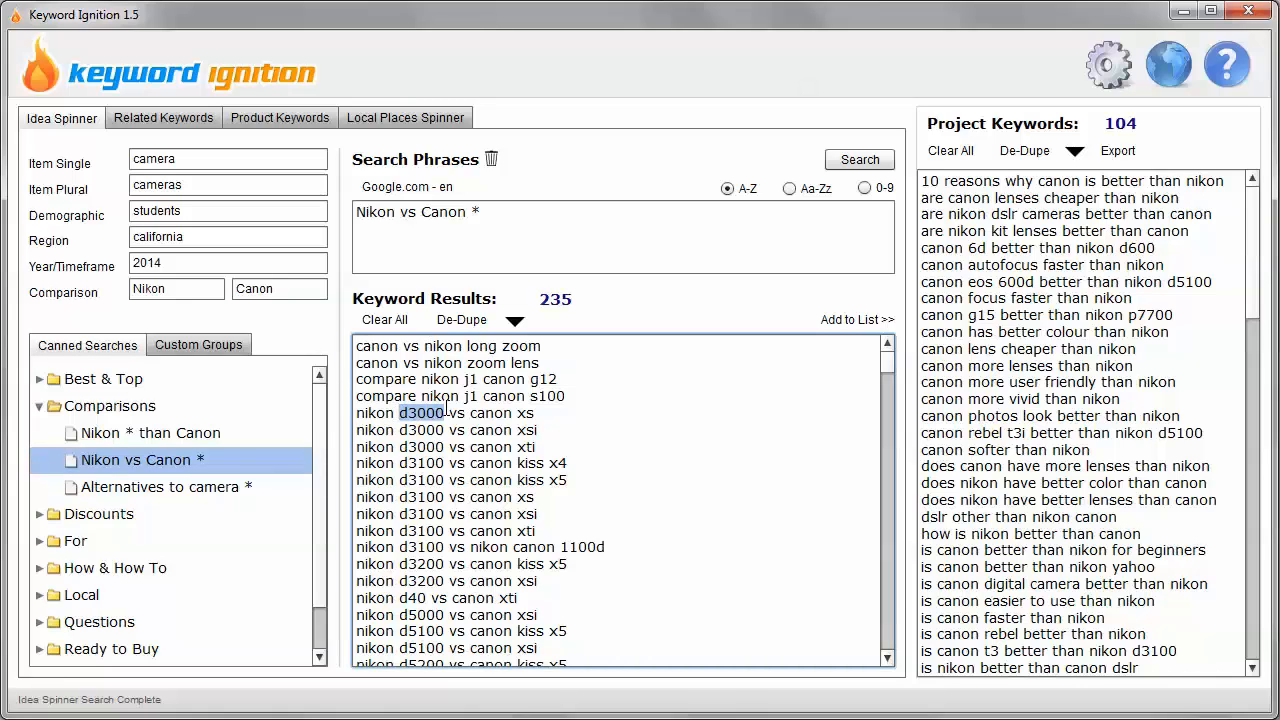
{"action": "left_click_drag", "start_coordinate": [357, 413], "coordinate": [551, 446]}
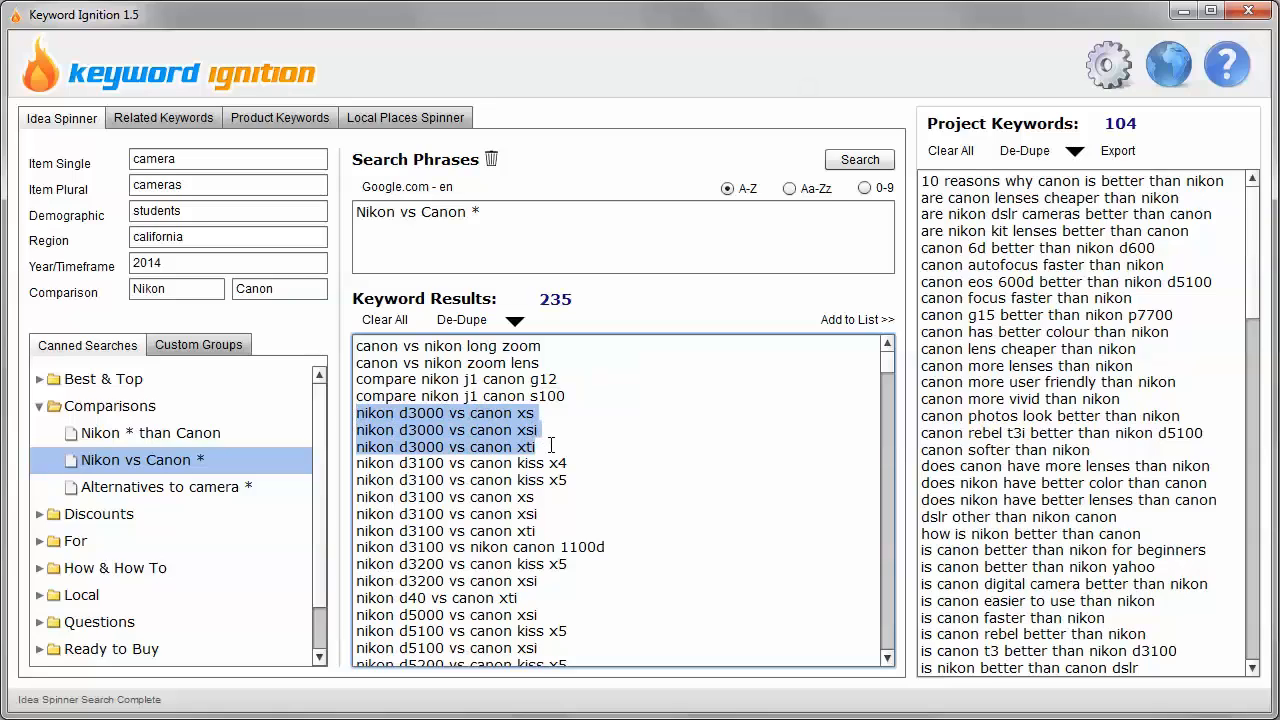
{"action": "left_click_drag", "start_coordinate": [358, 464], "coordinate": [560, 581]}
{"action": "left_click", "coordinate": [554, 587]}
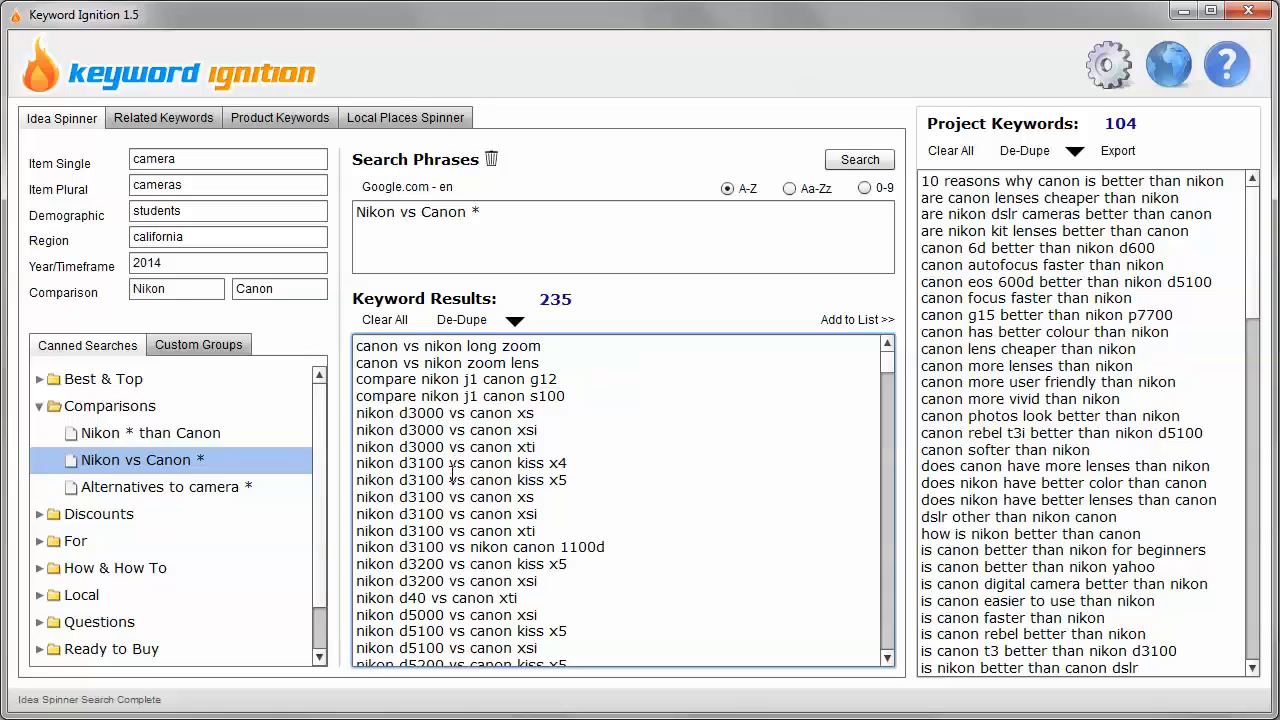
{"action": "left_click_drag", "start_coordinate": [449, 430], "coordinate": [462, 429]}
{"action": "scroll", "coordinate": [584, 537], "scroll_direction": "down", "scroll_amount": 3}
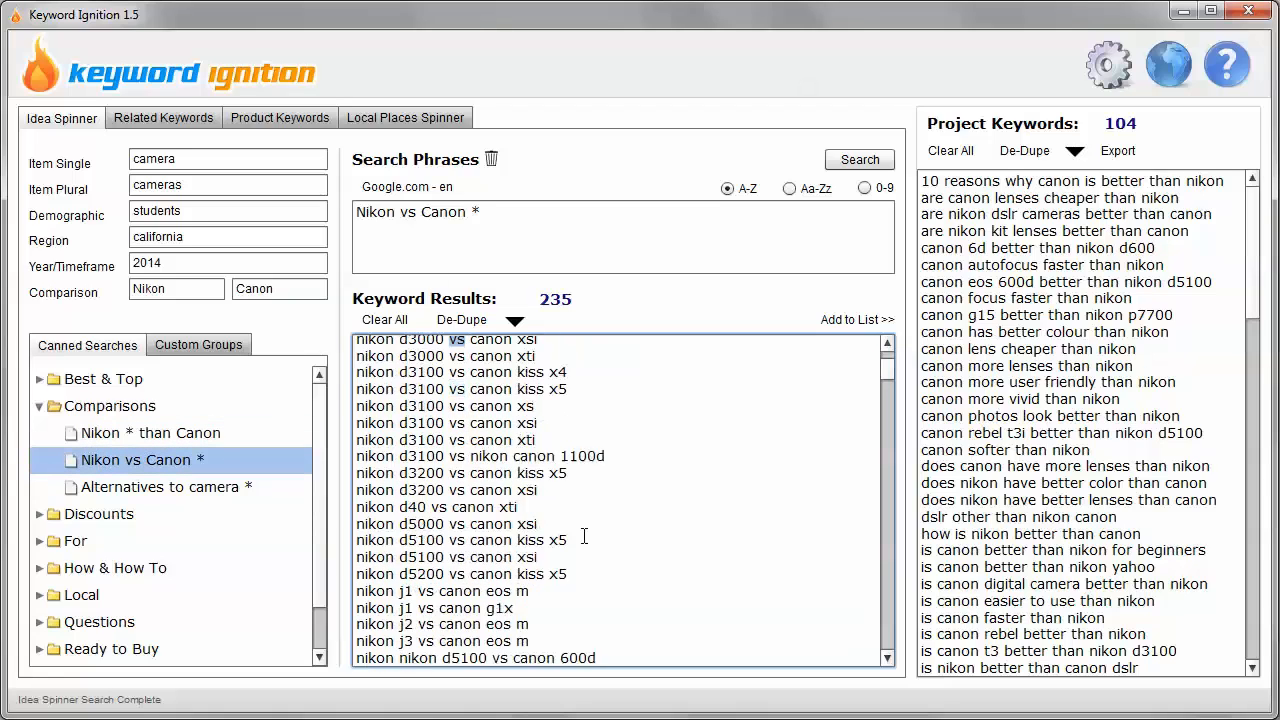
{"action": "scroll", "coordinate": [584, 537], "scroll_direction": "down", "scroll_amount": 2}
{"action": "scroll", "coordinate": [584, 537], "scroll_direction": "down", "scroll_amount": 1}
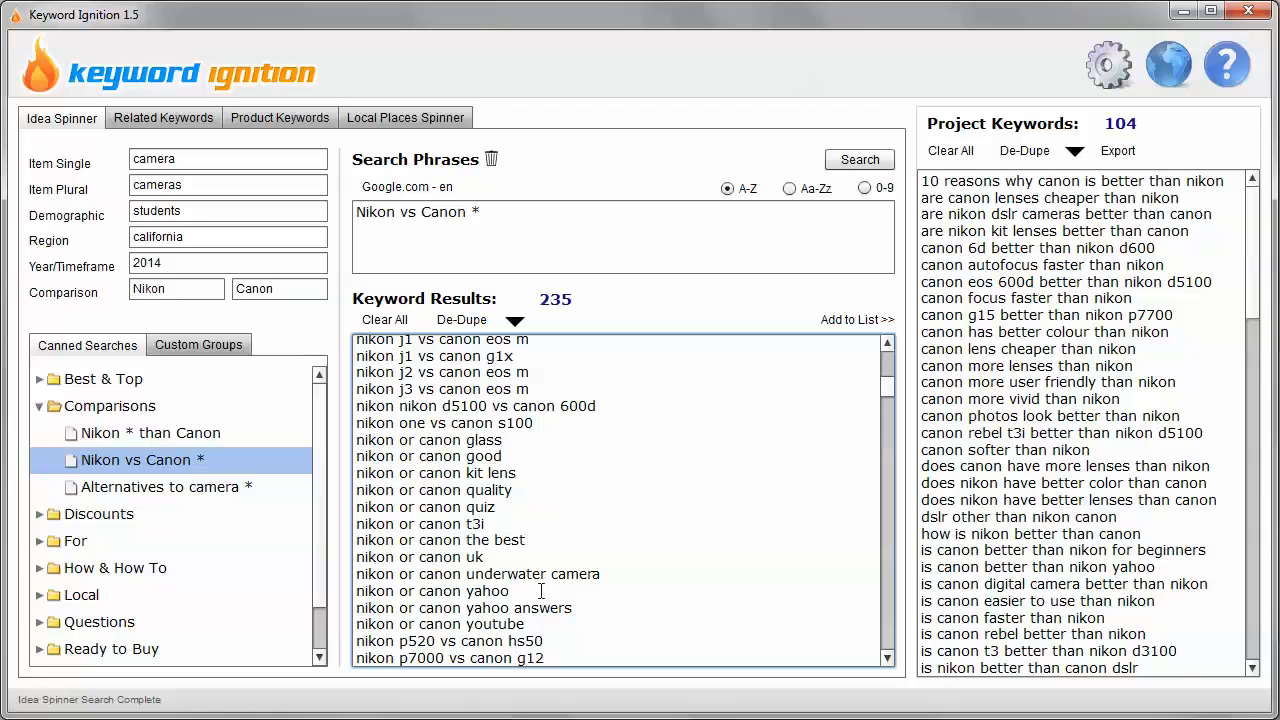
{"action": "scroll", "coordinate": [597, 512], "scroll_direction": "down", "scroll_amount": 3}
{"action": "scroll", "coordinate": [597, 512], "scroll_direction": "down", "scroll_amount": 5}
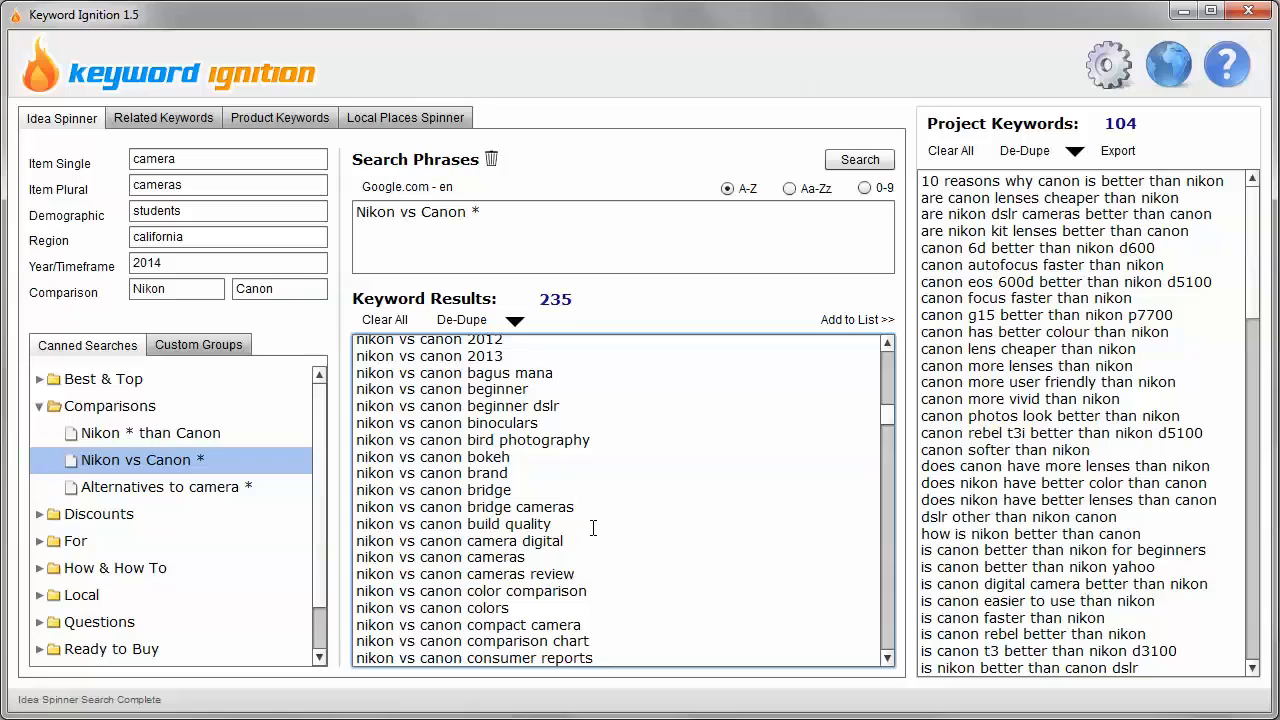
{"action": "left_click_drag", "start_coordinate": [468, 440], "coordinate": [598, 443]}
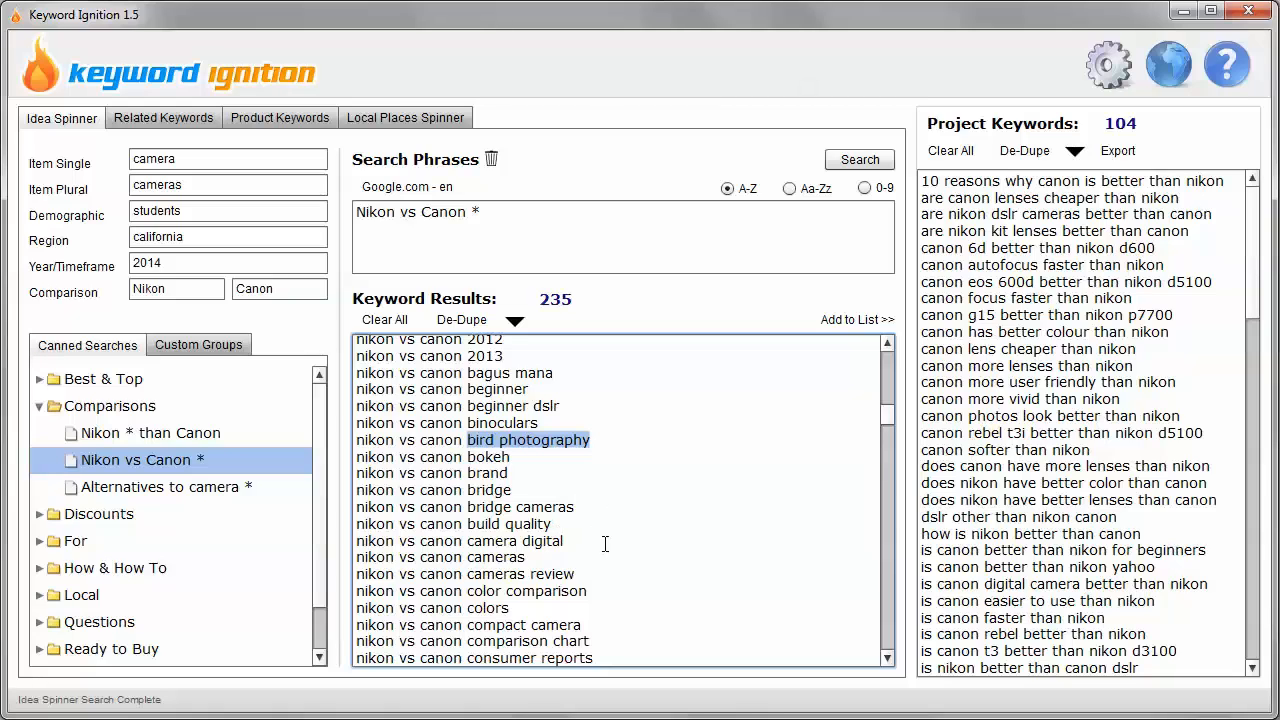
{"action": "left_click_drag", "start_coordinate": [888, 417], "coordinate": [896, 442]}
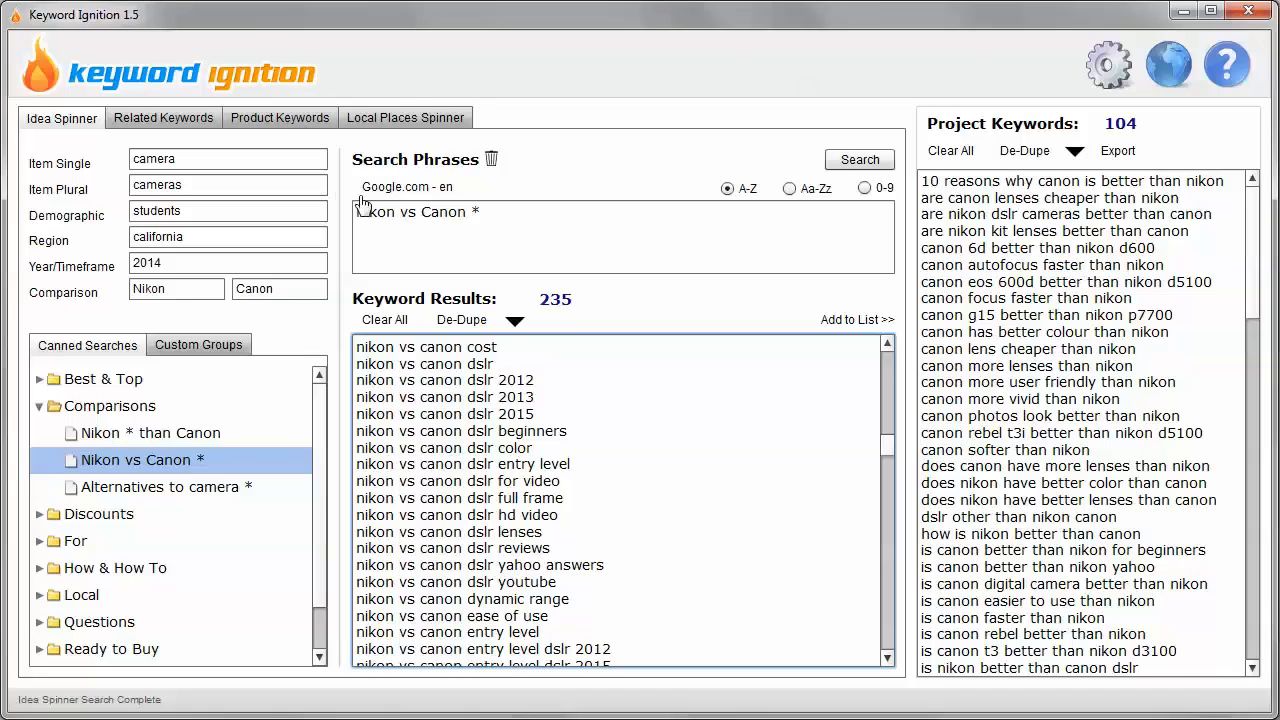
{"action": "left_click", "coordinate": [475, 211]}
{"action": "key", "text": "BackSpace"}
{"action": "double_click", "coordinate": [477, 211]}
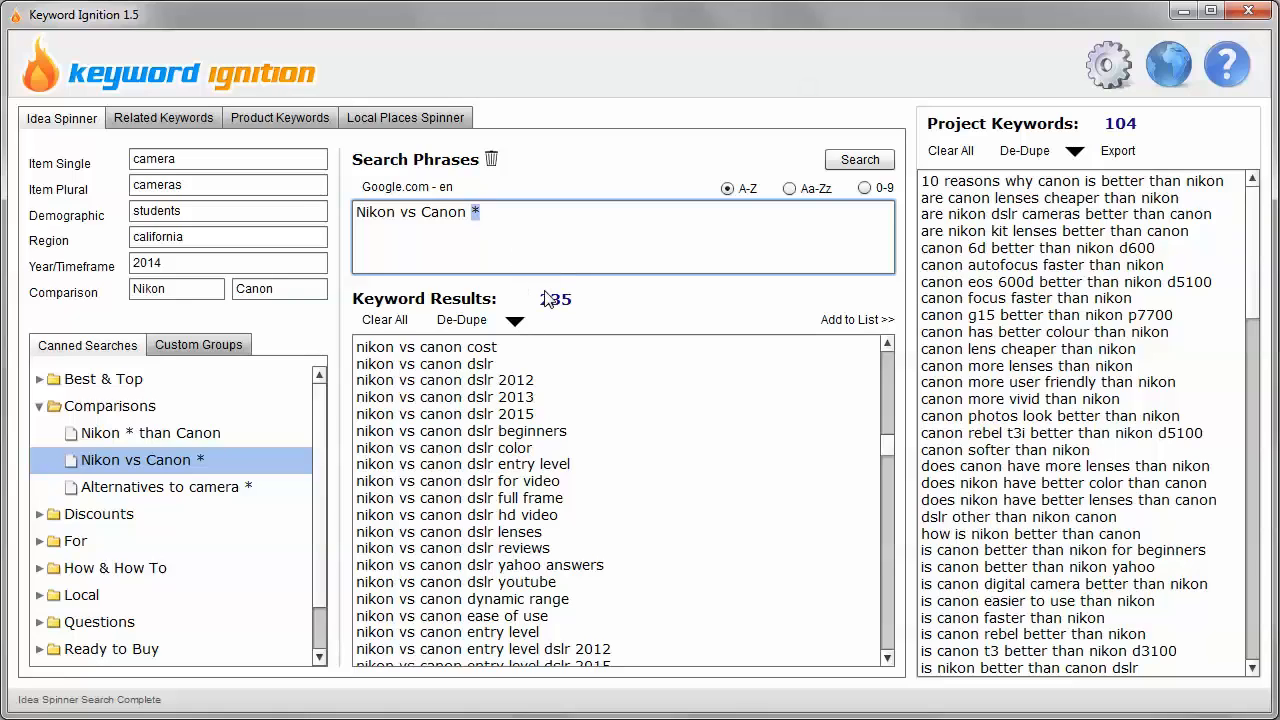
{"action": "left_click", "coordinate": [528, 217]}
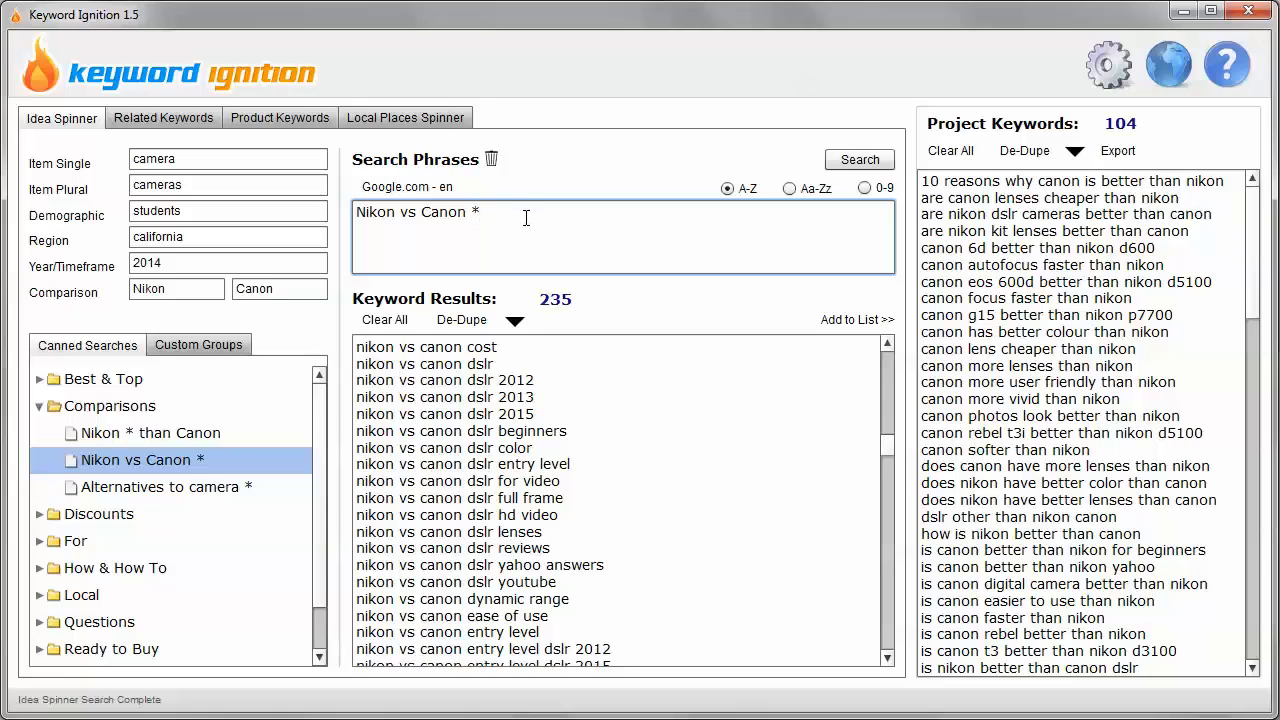